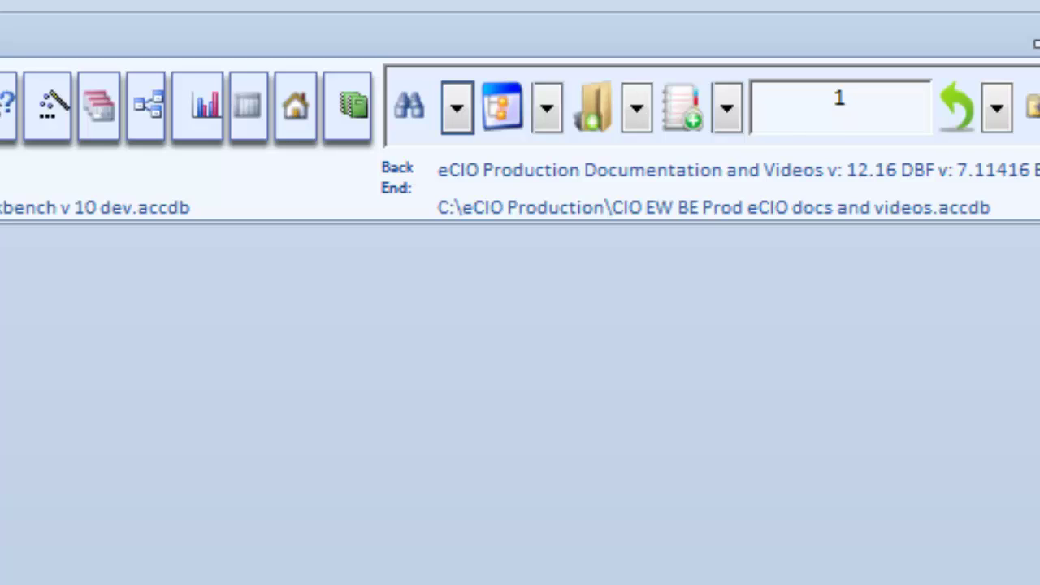
- Search the retrospectives for "tablet"
{"action": "left_click", "coordinate": [458, 113]}
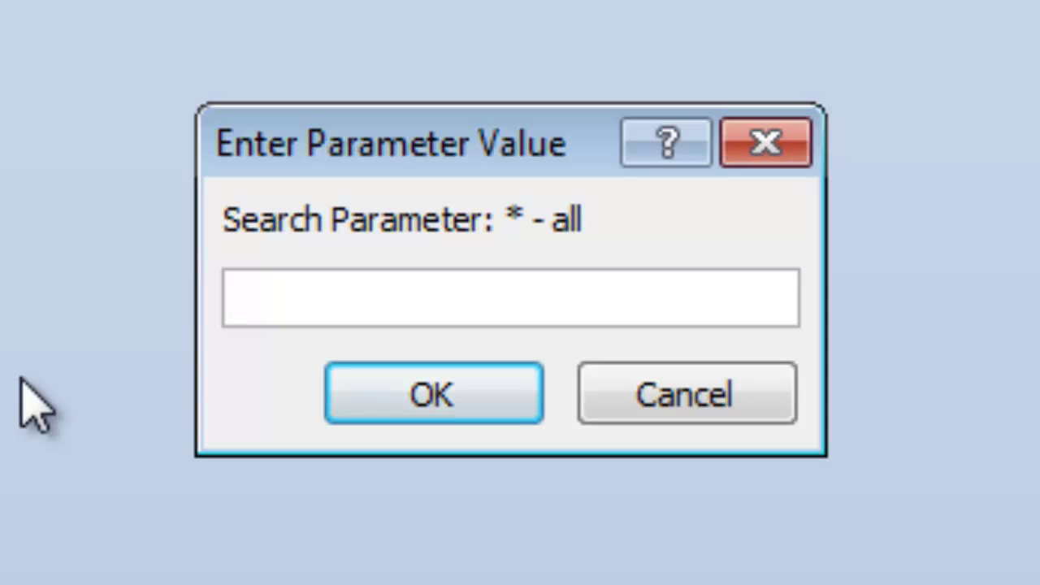
{"action": "type", "text": "tablet"}
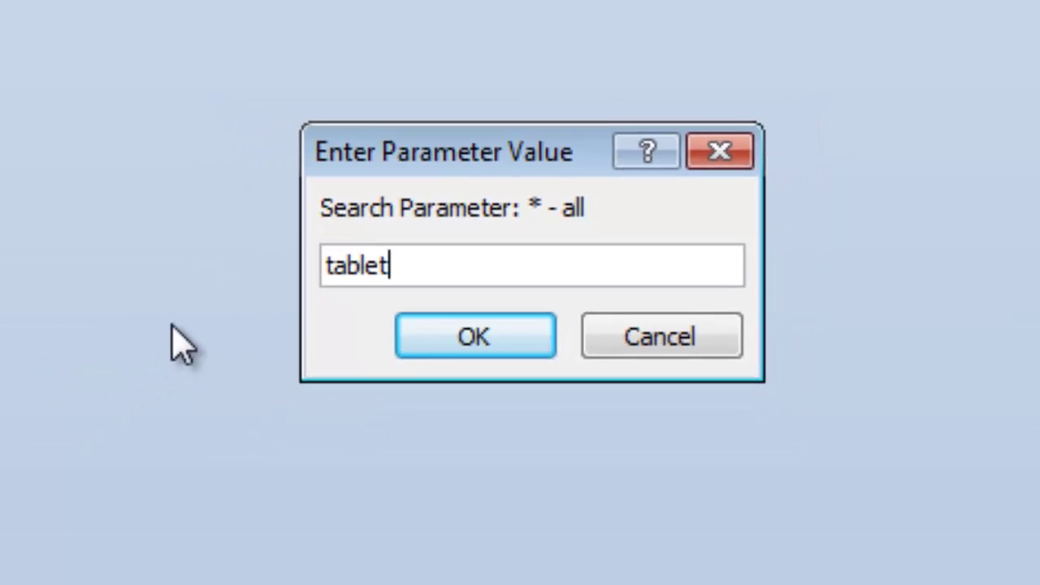
{"action": "key", "text": "Return"}
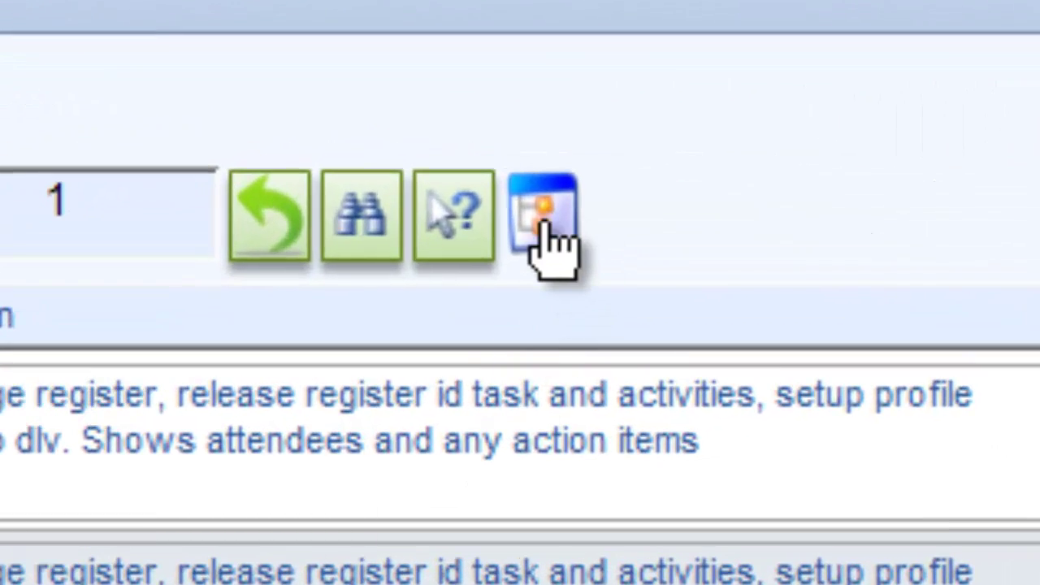
- Display the retrospectives as a tree and expand the Master Document branch with its Business and Information Technology sub-branches
{"action": "left_click", "coordinate": [545, 236]}
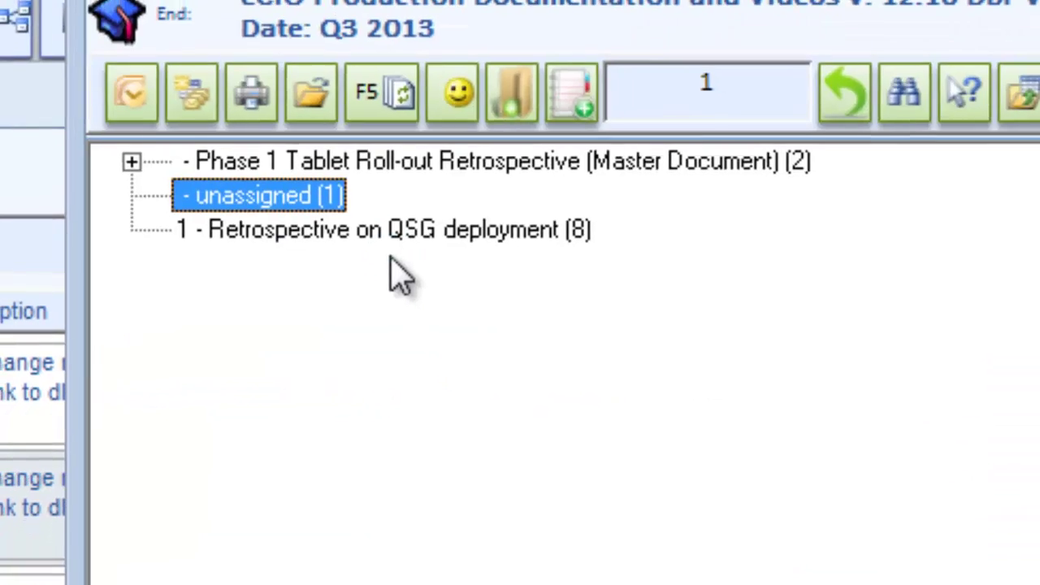
{"action": "left_click", "coordinate": [125, 195]}
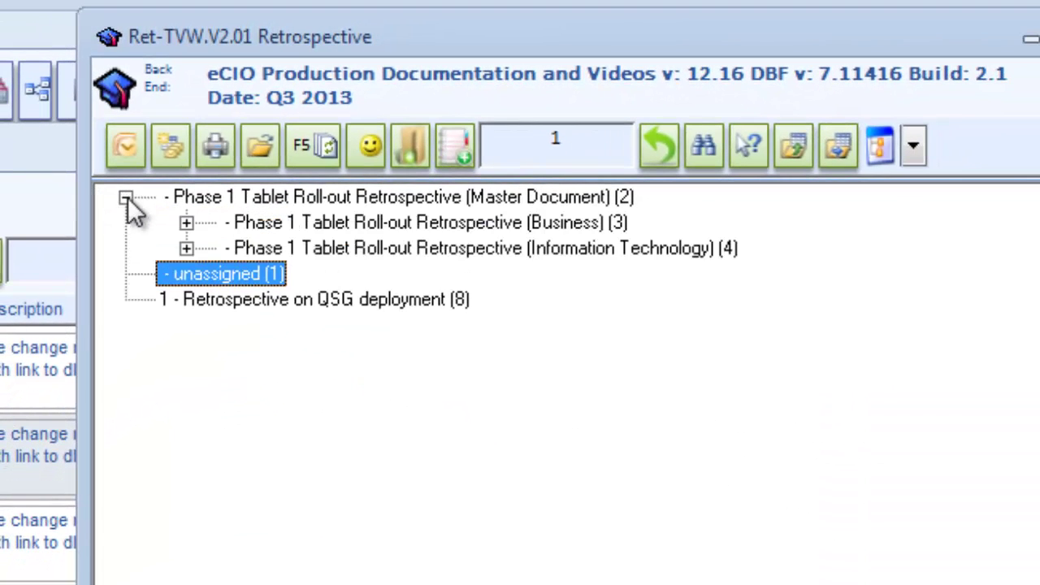
{"action": "left_click", "coordinate": [186, 222]}
{"action": "left_click", "coordinate": [186, 300]}
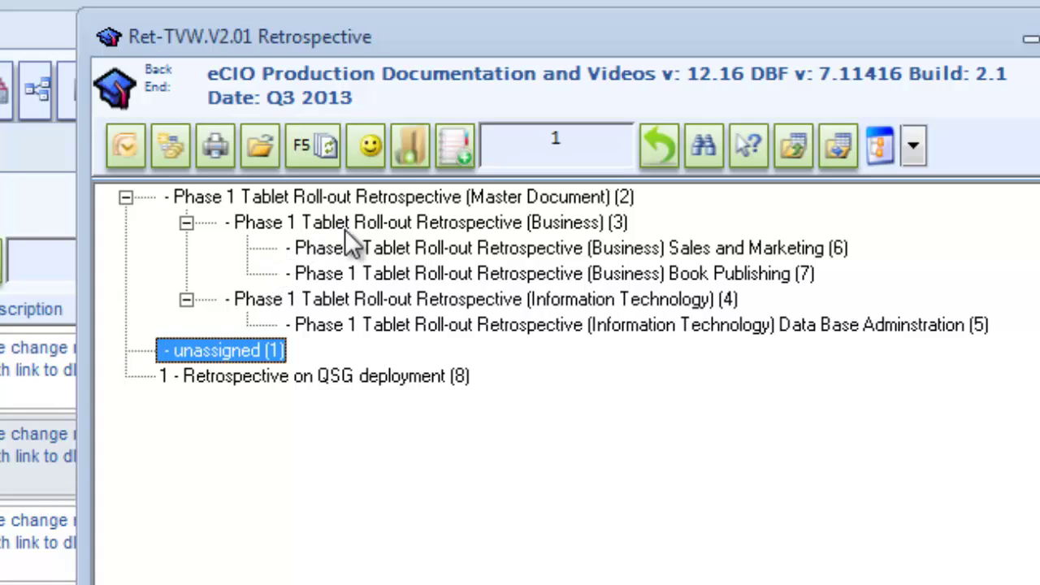
- Go to retrospective record 2 from the tree view and close the tablet search results
{"action": "double_click", "coordinate": [557, 146]}
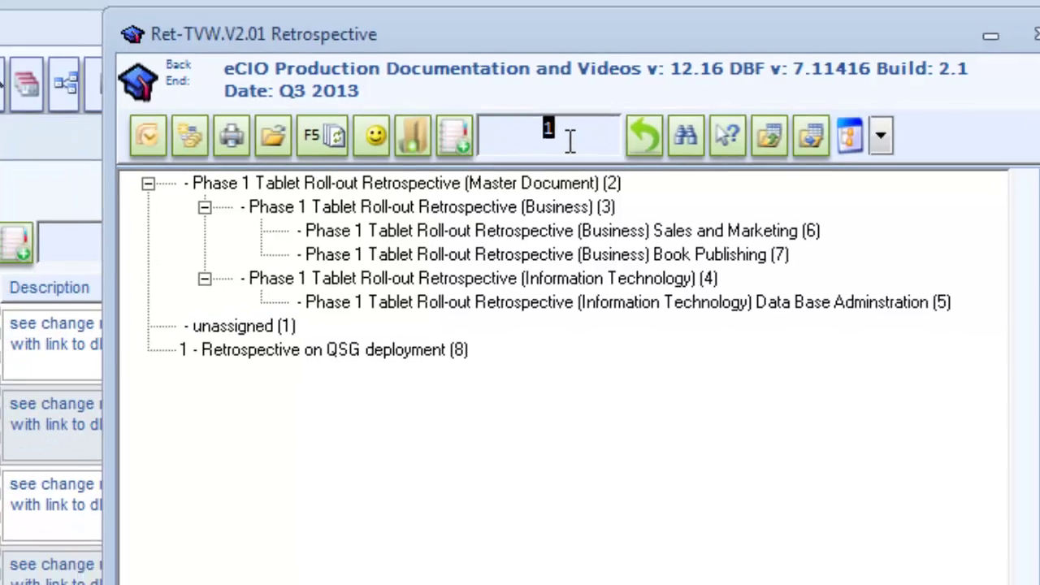
{"action": "type", "text": "2"}
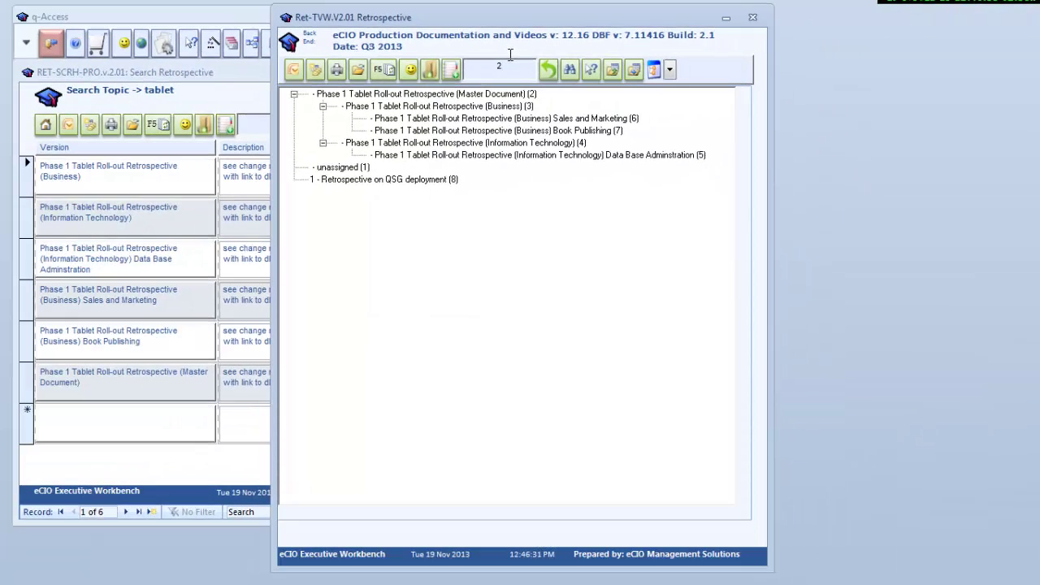
{"action": "left_click", "coordinate": [548, 69]}
{"action": "left_click", "coordinate": [147, 75]}
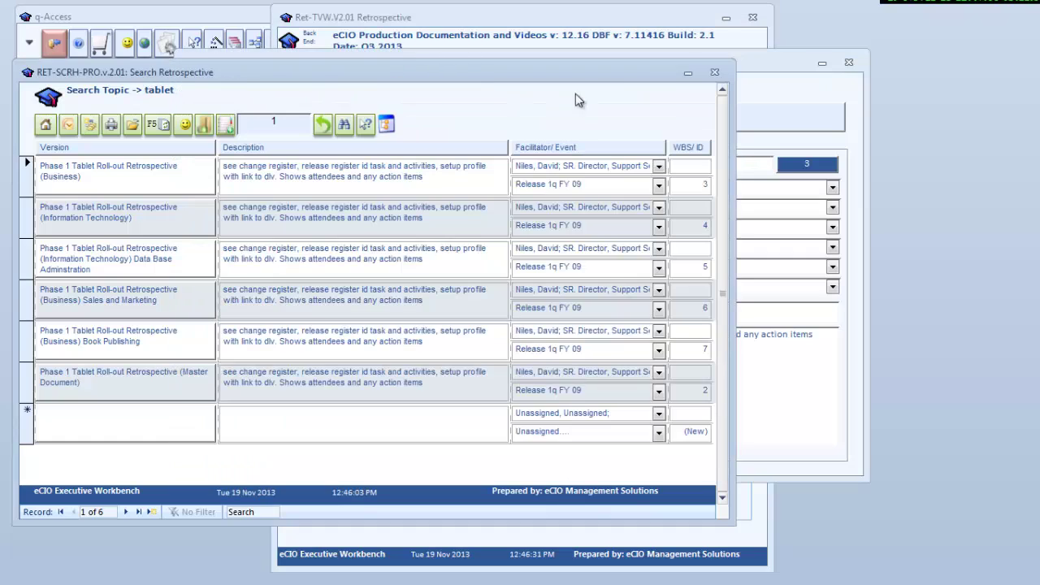
{"action": "left_click", "coordinate": [715, 72]}
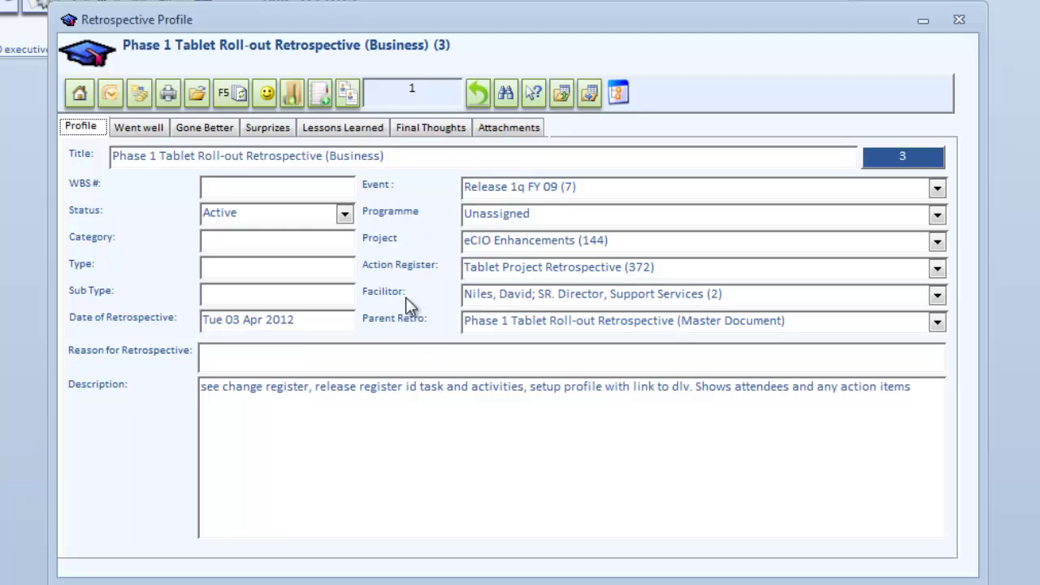
- View the Went well section of the Business retrospective, return to its Profile section and move the window aside
{"action": "left_click", "coordinate": [147, 130]}
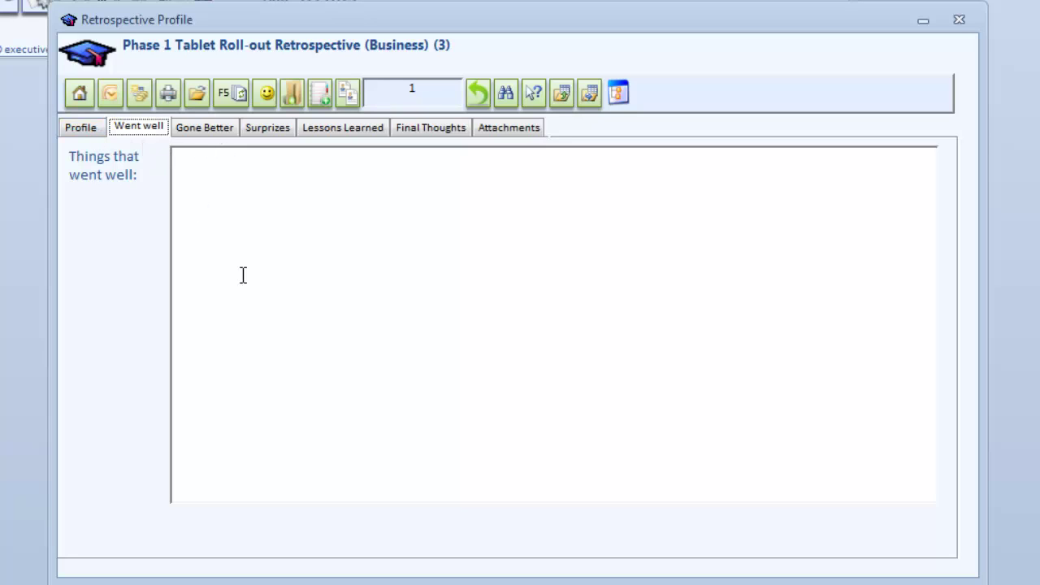
{"action": "left_click", "coordinate": [91, 132]}
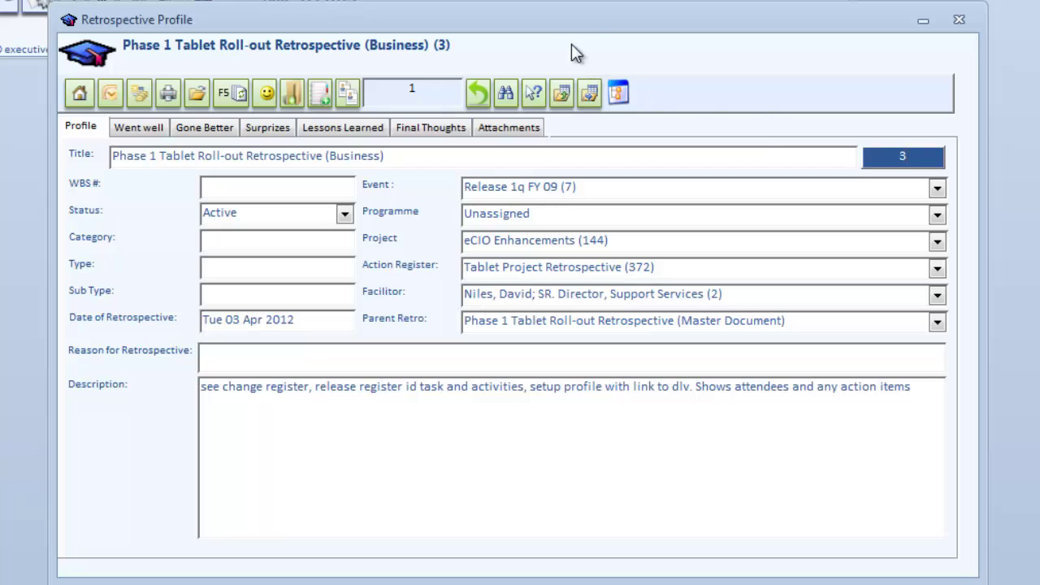
{"action": "left_click_drag", "start_coordinate": [560, 24], "coordinate": [368, 63]}
- Open the Business retrospective's quick-access window, review its related-form and report choices, and move it clear of the profile
{"action": "double_click", "coordinate": [731, 197]}
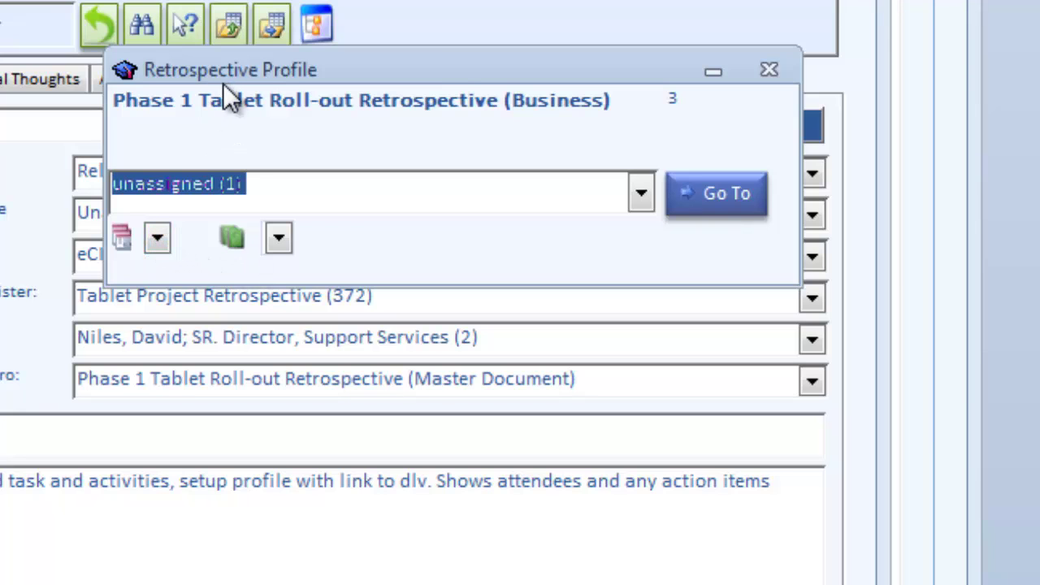
{"action": "left_click_drag", "start_coordinate": [273, 65], "coordinate": [560, 0]}
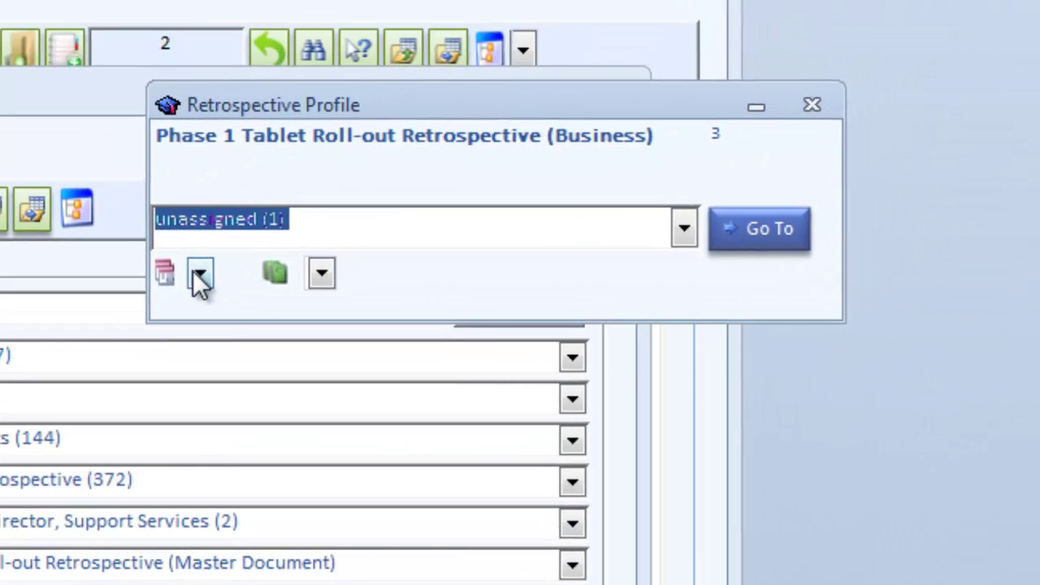
{"action": "left_click", "coordinate": [200, 275]}
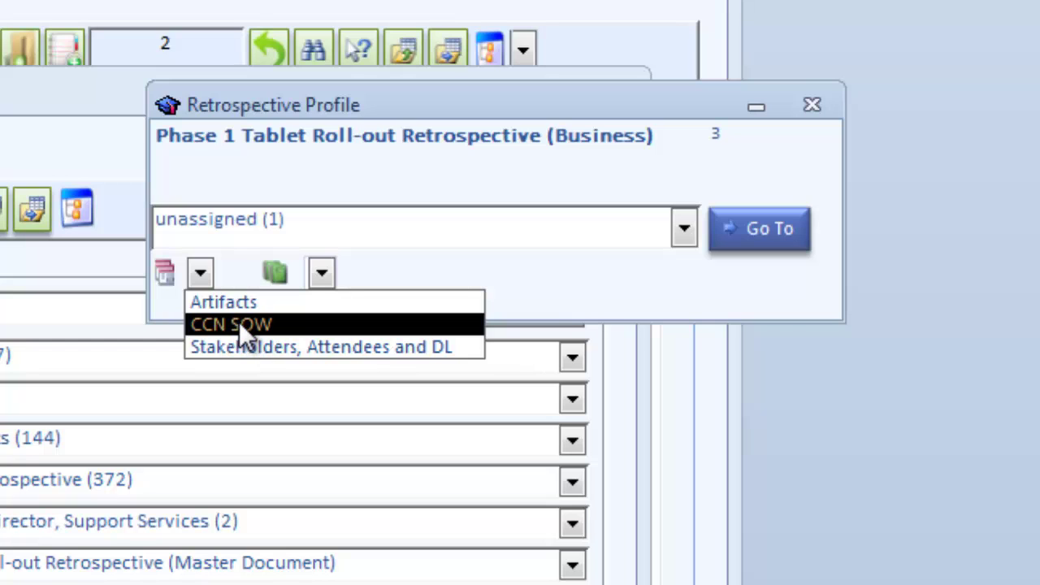
{"action": "left_click", "coordinate": [240, 352]}
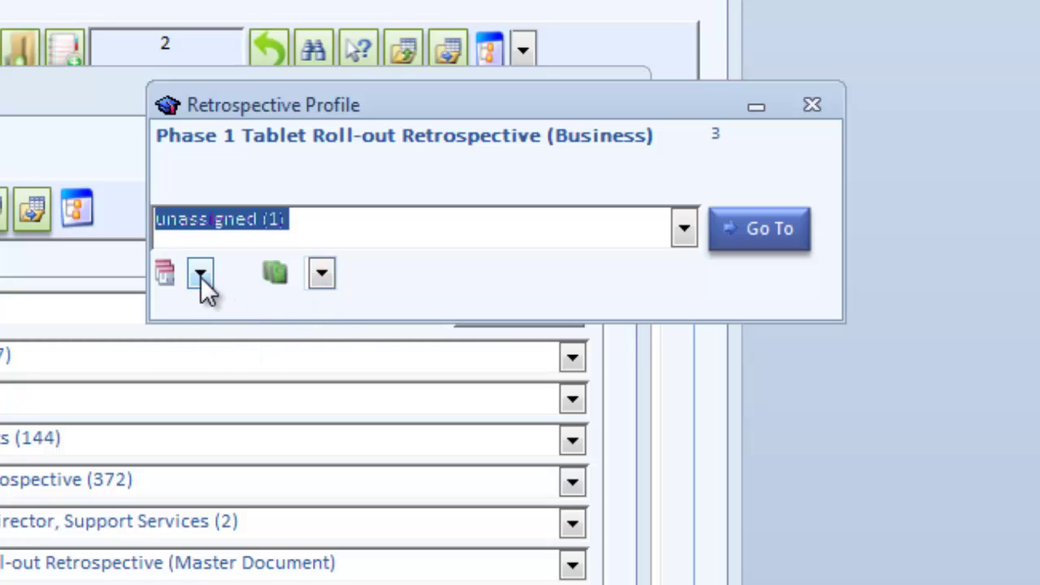
{"action": "left_click", "coordinate": [320, 272]}
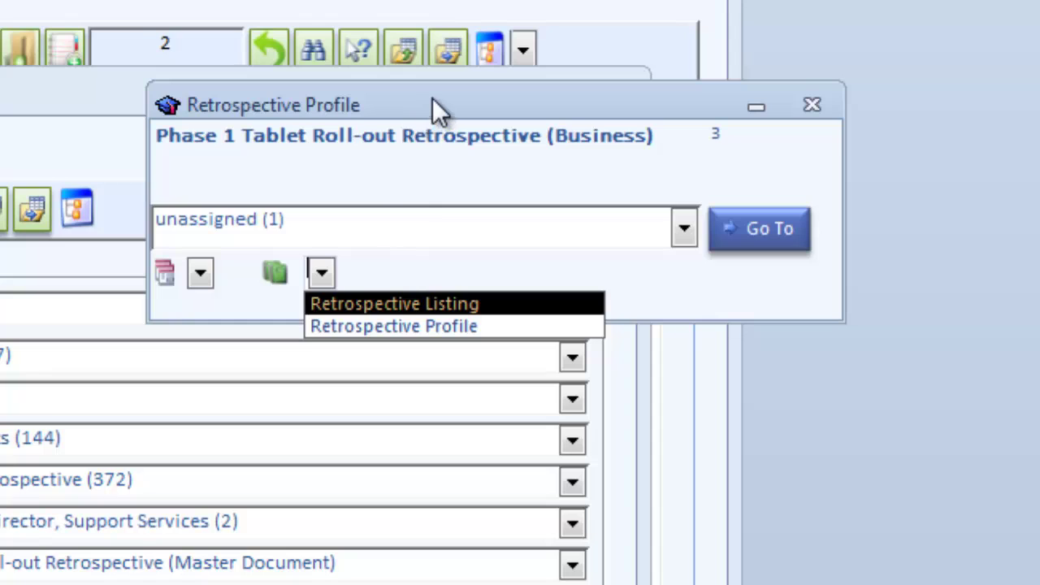
{"action": "left_click_drag", "start_coordinate": [432, 105], "coordinate": [746, 4]}
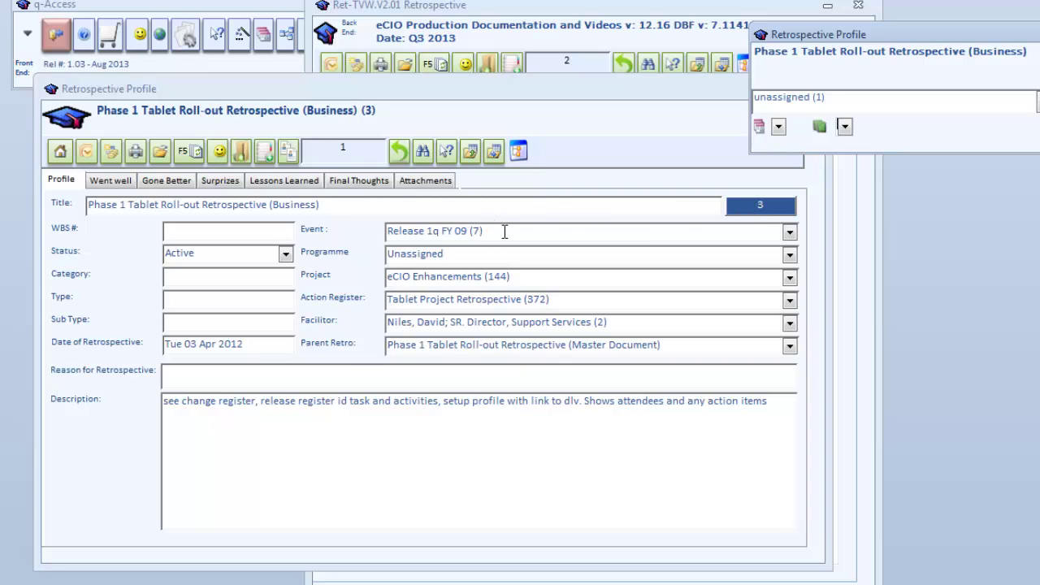
- View the linked eCIO Enhancements project profile and the Release 1q FY 09 event profile, closing each one
{"action": "left_click", "coordinate": [480, 89]}
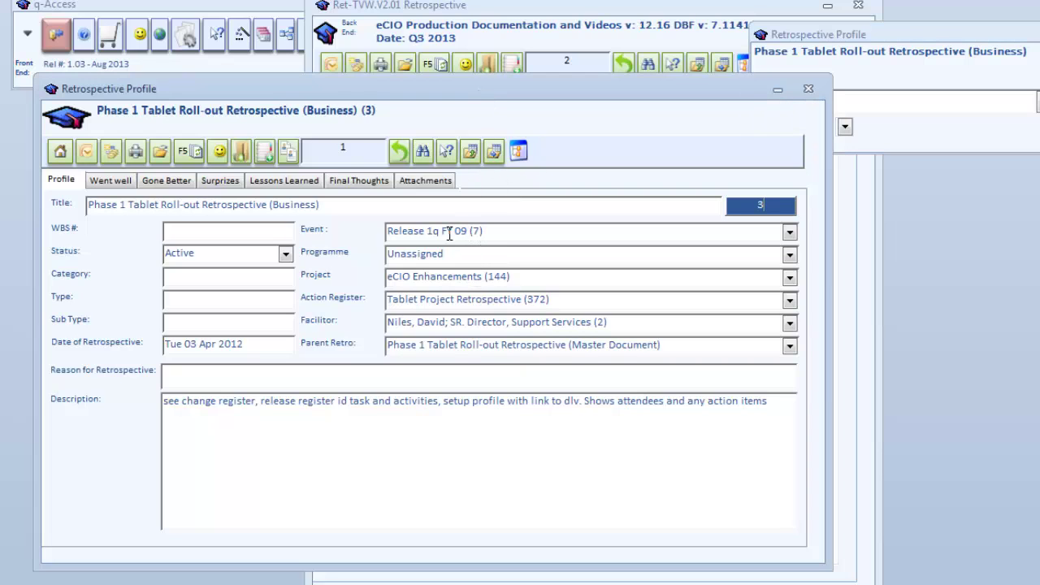
{"action": "double_click", "coordinate": [466, 278]}
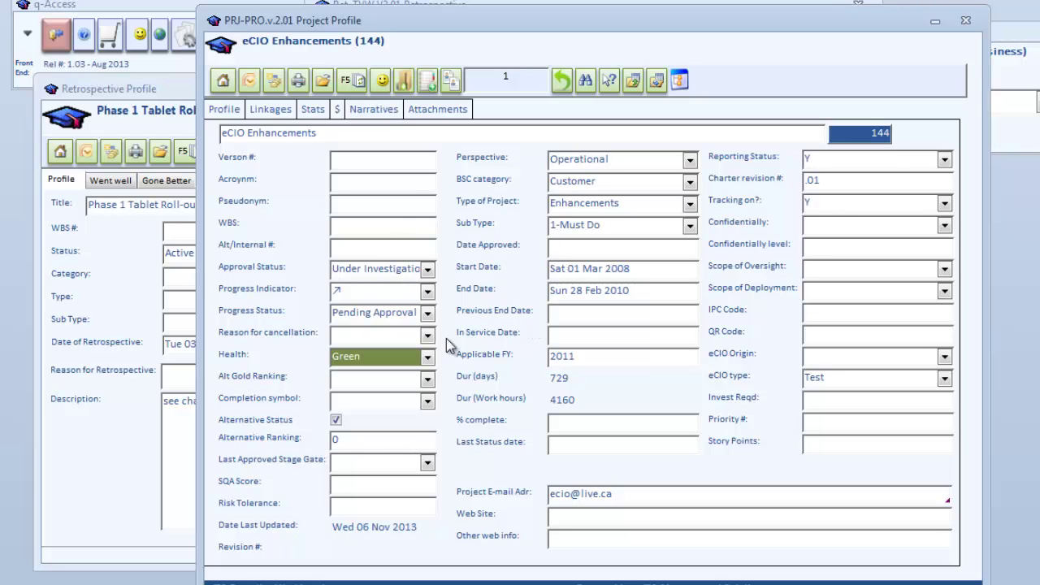
{"action": "left_click", "coordinate": [965, 21]}
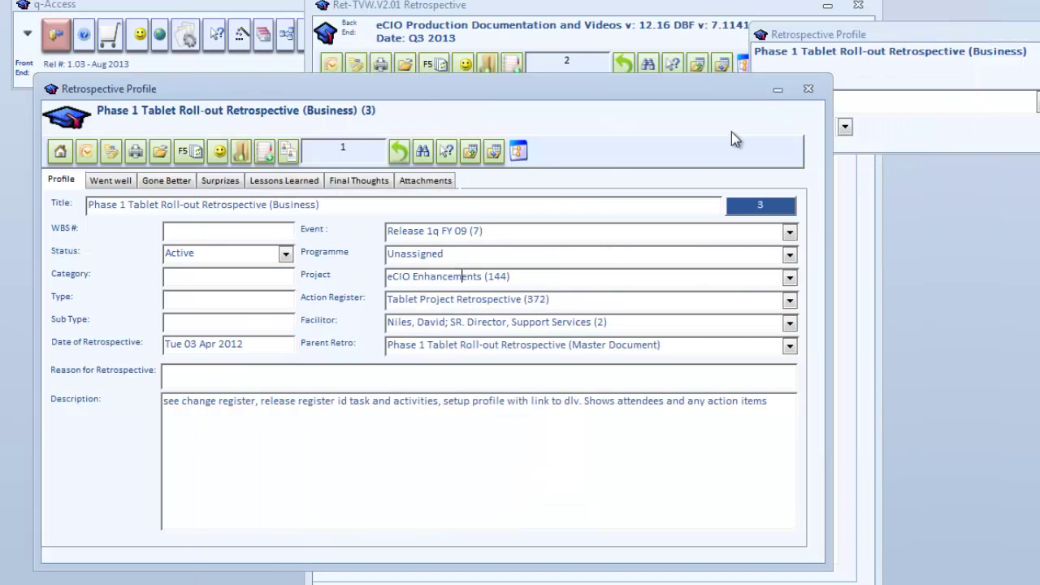
{"action": "left_click", "coordinate": [513, 233]}
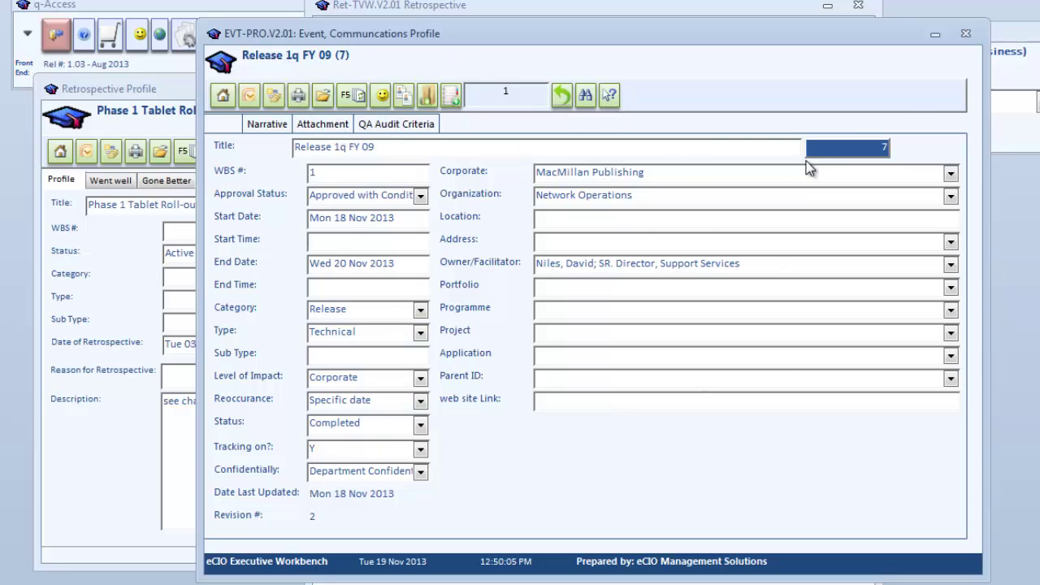
{"action": "left_click", "coordinate": [966, 33]}
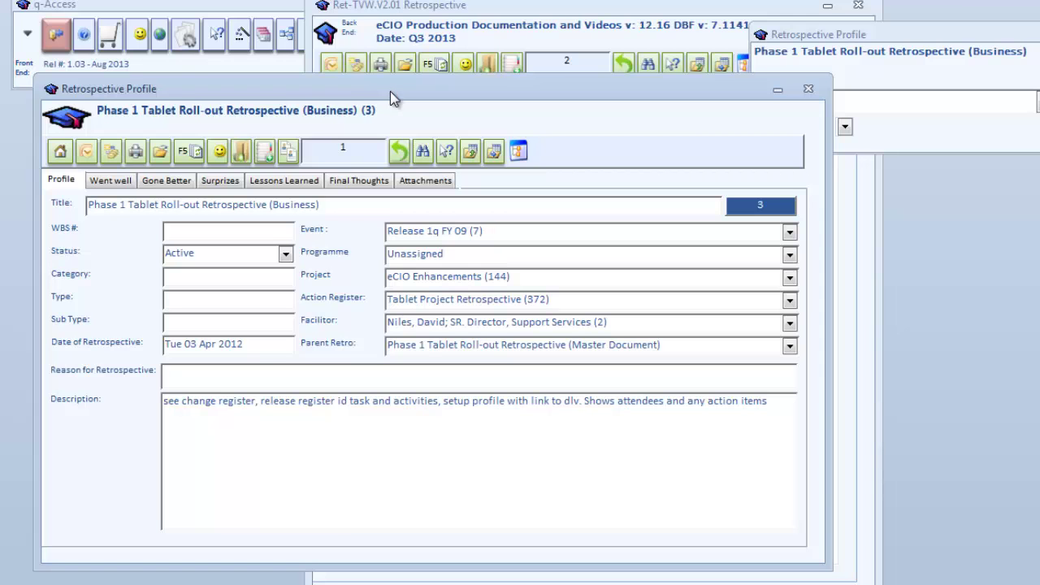
- Load record 8, Retrospective on QSG deployment, in the retrospective profile, using the tree behind it for reference
{"action": "mouse_move", "coordinate": [390, 91]}
{"action": "left_mouse_down"}
{"action": "mouse_move", "coordinate": [454, 212]}
{"action": "mouse_move", "coordinate": [437, 161]}
{"action": "mouse_move", "coordinate": [431, 187]}
{"action": "mouse_move", "coordinate": [427, 178]}
{"action": "mouse_move", "coordinate": [451, 195]}
{"action": "mouse_move", "coordinate": [807, 183]}
{"action": "mouse_move", "coordinate": [813, 91]}
{"action": "mouse_move", "coordinate": [821, 207]}
{"action": "mouse_move", "coordinate": [493, 229]}
{"action": "left_mouse_up"}
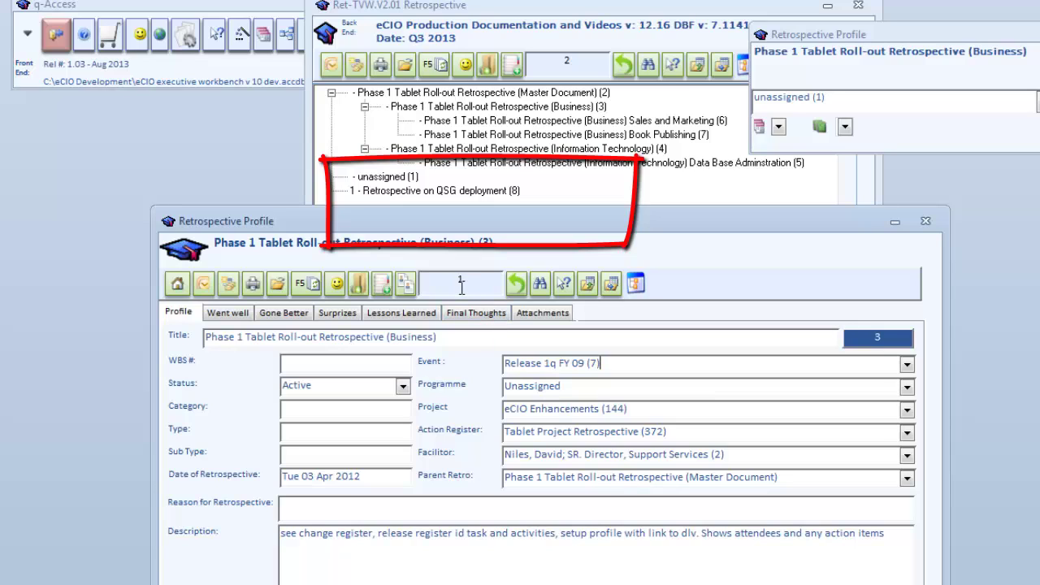
{"action": "left_click", "coordinate": [459, 282]}
{"action": "type", "text": "8"}
{"action": "left_click", "coordinate": [516, 283]}
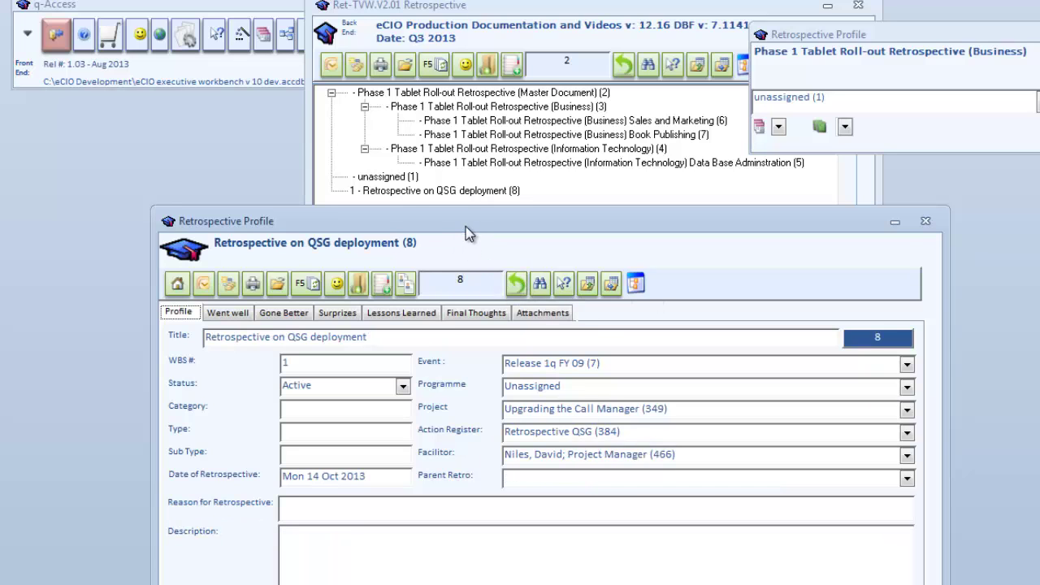
{"action": "left_click_drag", "start_coordinate": [469, 224], "coordinate": [408, 78]}
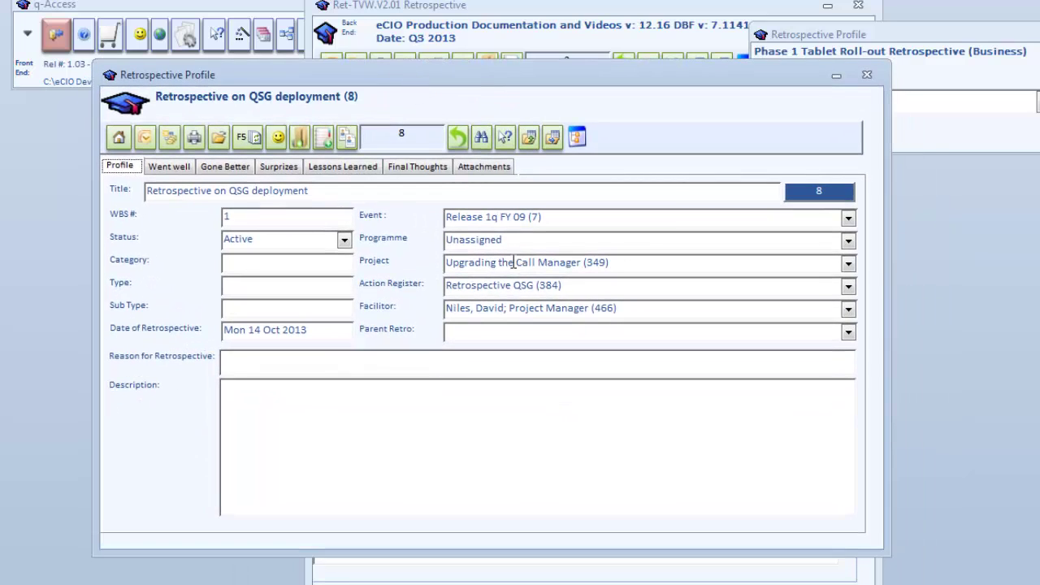
- Open the linked Retrospective QSG action register and browse its Action Items through the deliverable's quick-access window
{"action": "left_click", "coordinate": [563, 286]}
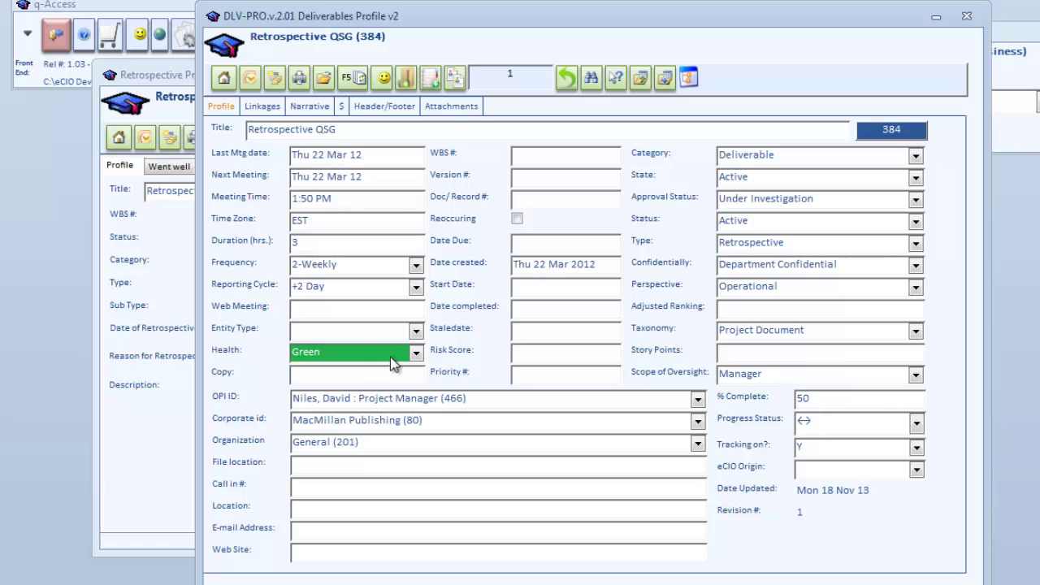
{"action": "left_click_drag", "start_coordinate": [499, 17], "coordinate": [417, 13]}
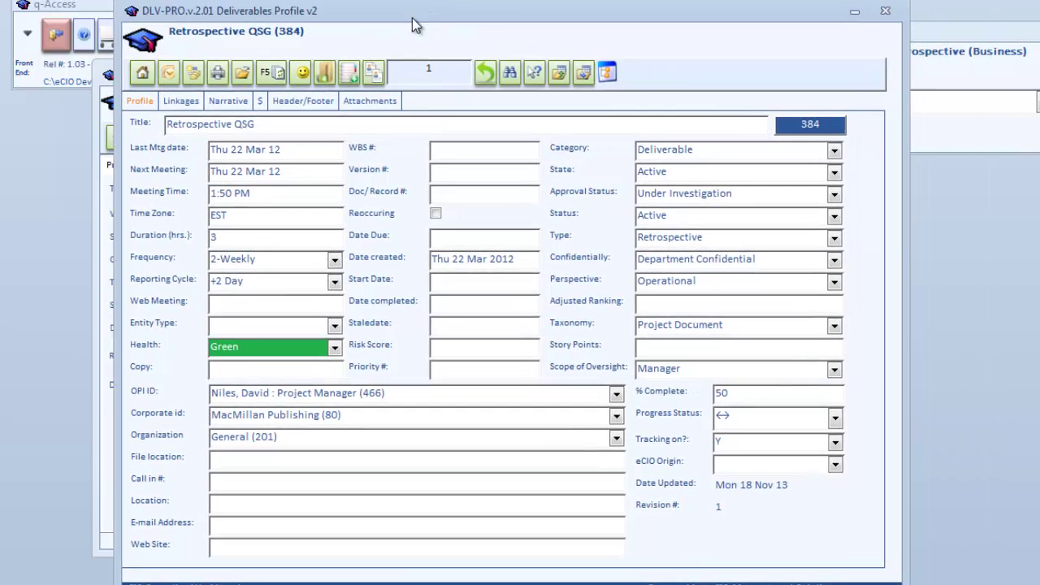
{"action": "double_click", "coordinate": [810, 124]}
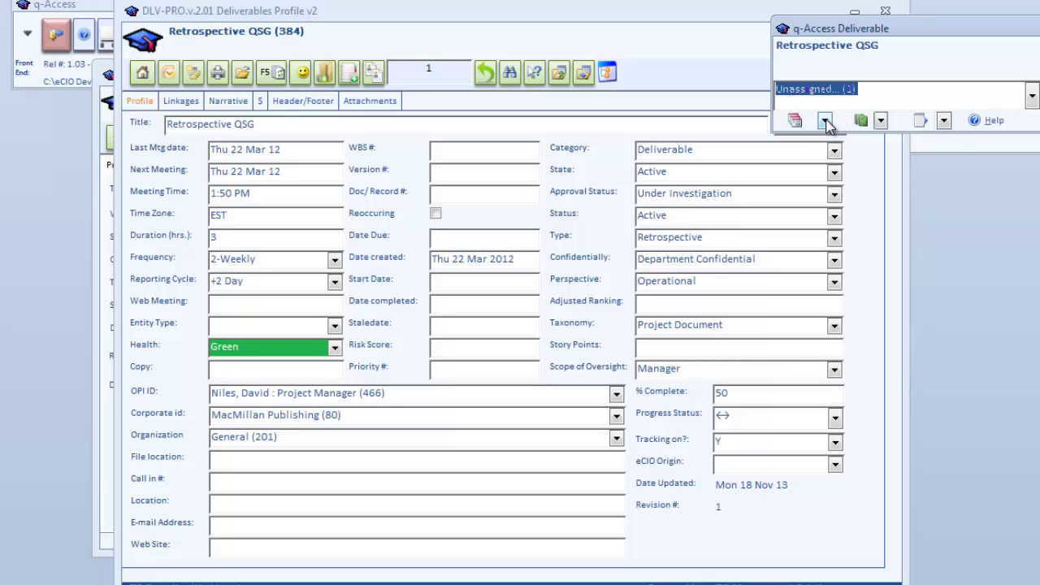
{"action": "left_click", "coordinate": [826, 121]}
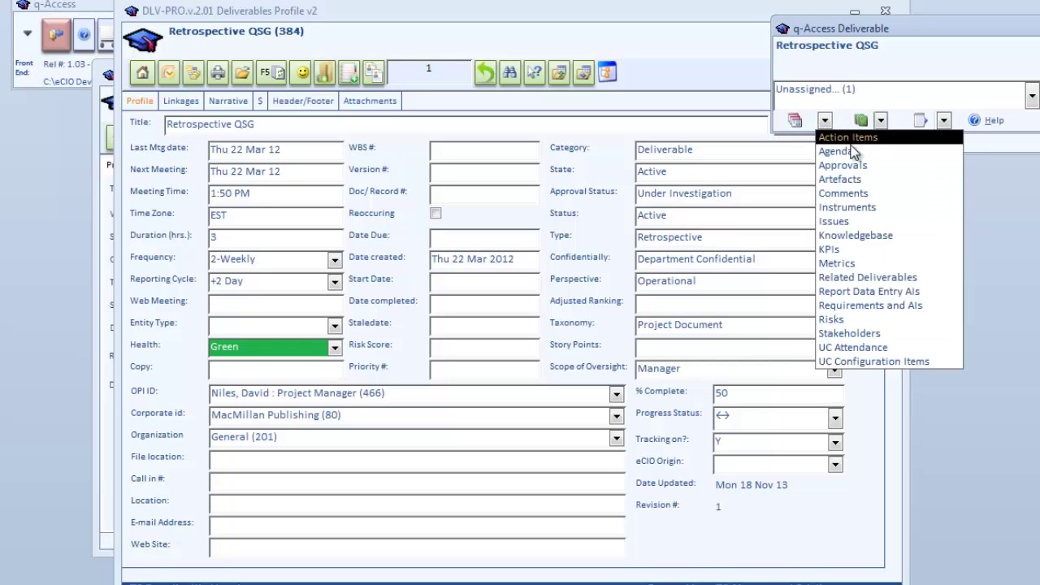
{"action": "left_click", "coordinate": [844, 137]}
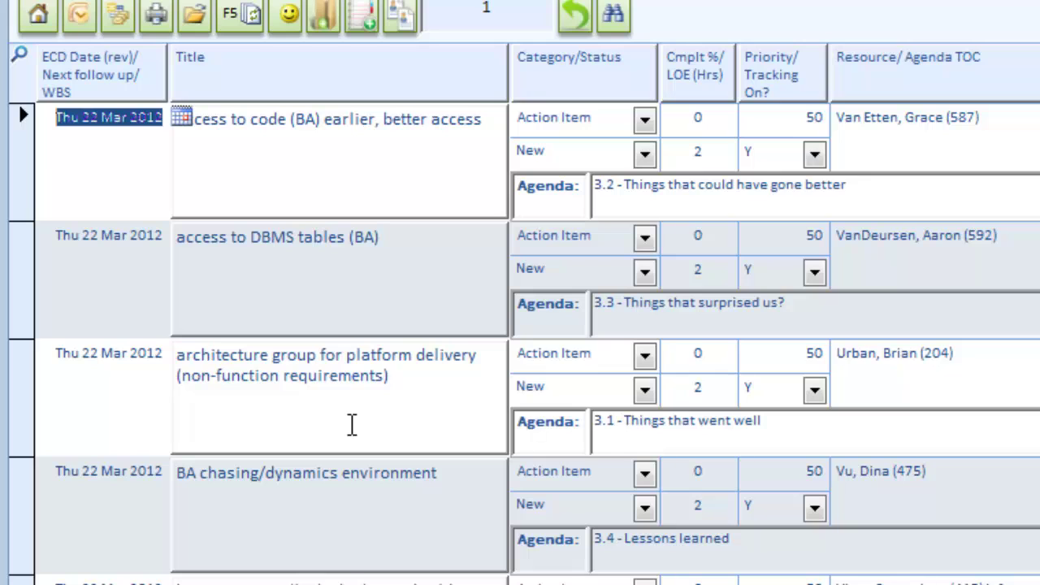
{"action": "scroll", "coordinate": [355, 439], "scroll_direction": "down", "scroll_amount": 1}
{"action": "scroll", "coordinate": [356, 484], "scroll_direction": "up", "scroll_amount": 1}
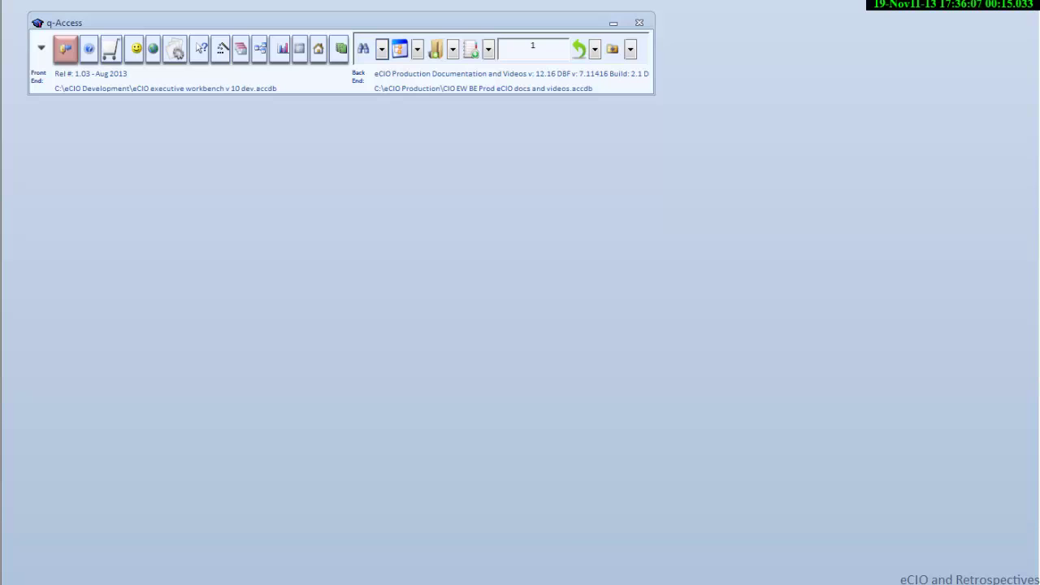
- Open the DRP & BCP profile from the quick-access toolbar
{"action": "left_click", "coordinate": [595, 49]}
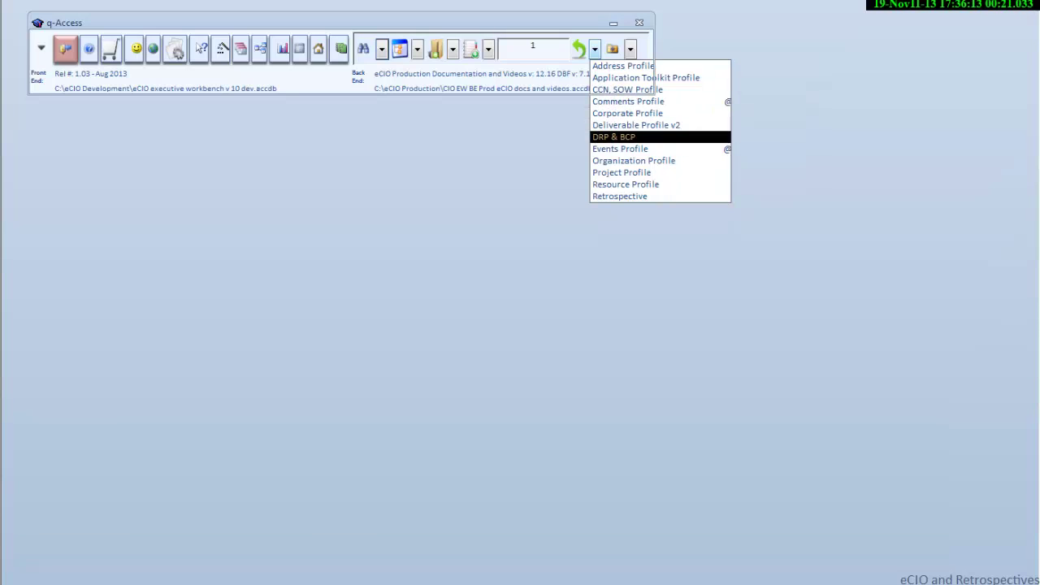
{"action": "left_click", "coordinate": [618, 137]}
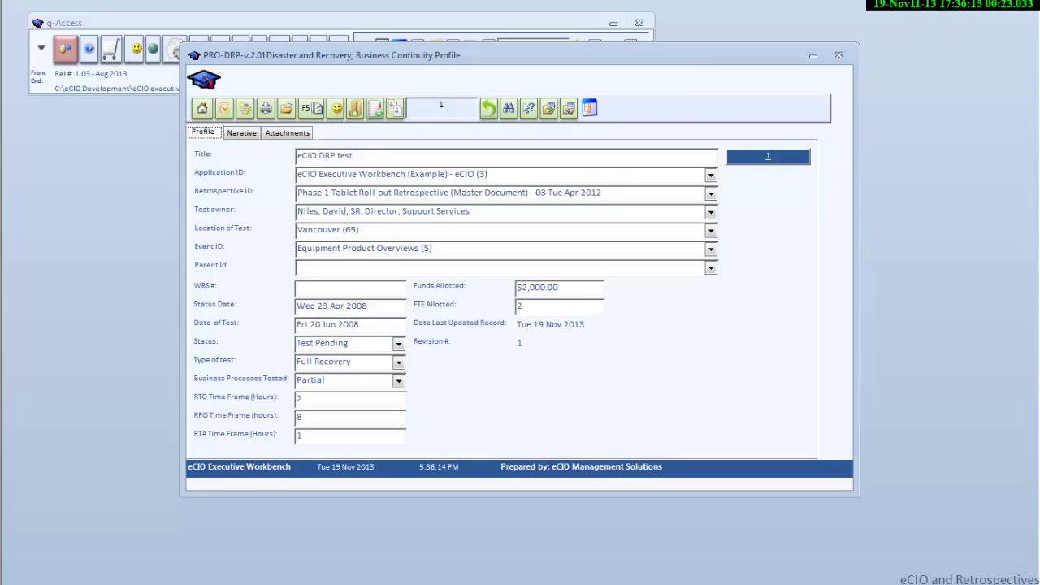